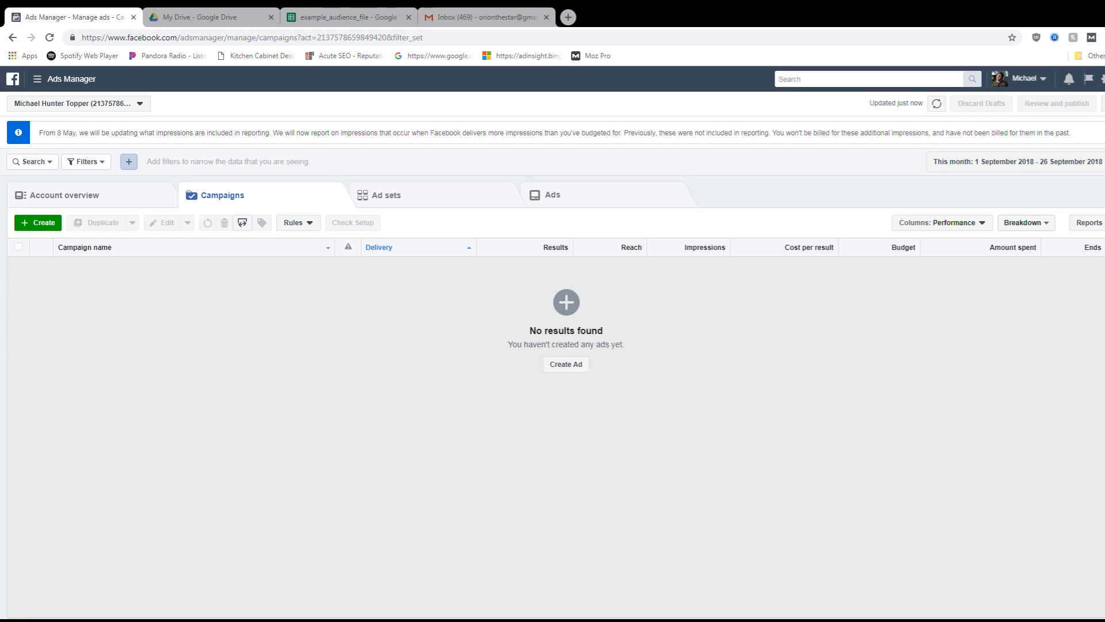
Look over the customer emails attachment in Gmail and the example_audience_file.csv preview in Google Drive
click(464, 19)
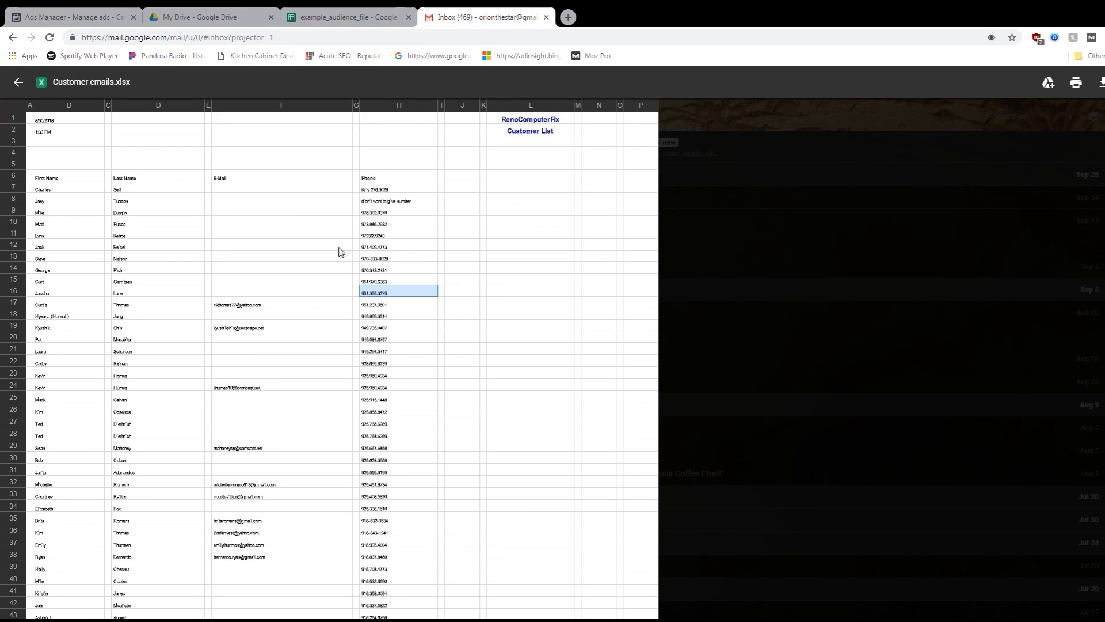
click(84, 21)
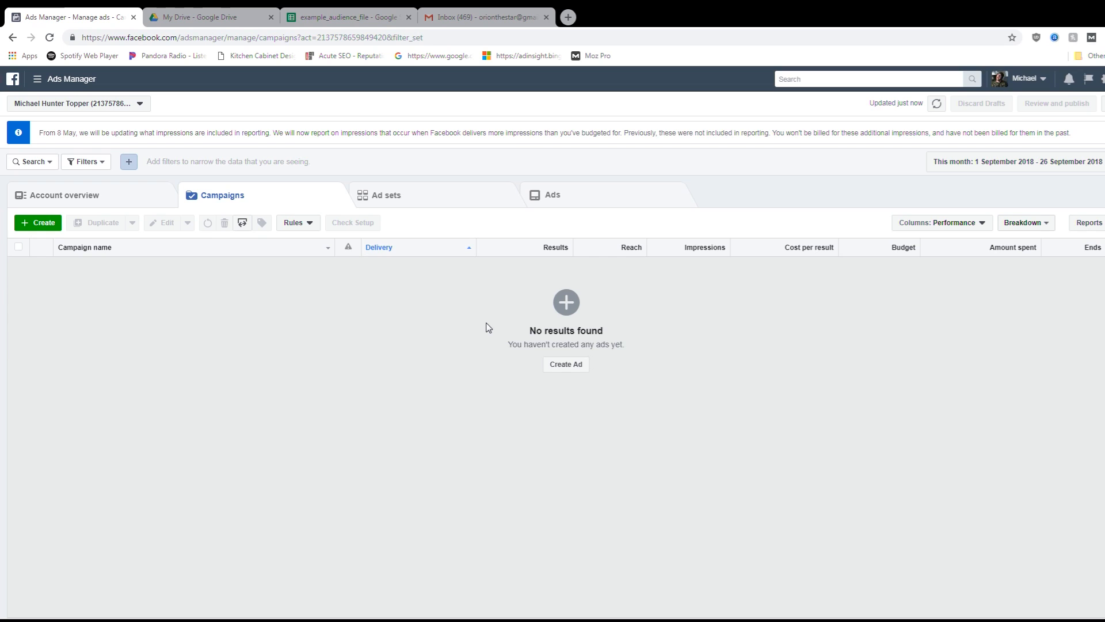
click(488, 17)
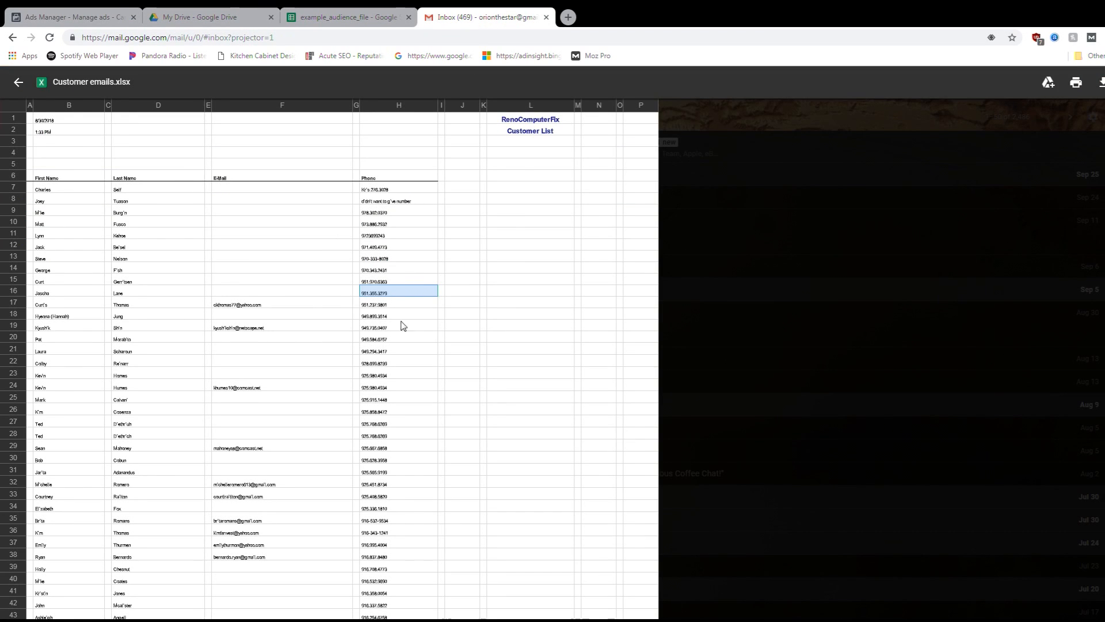
click(345, 17)
click(202, 21)
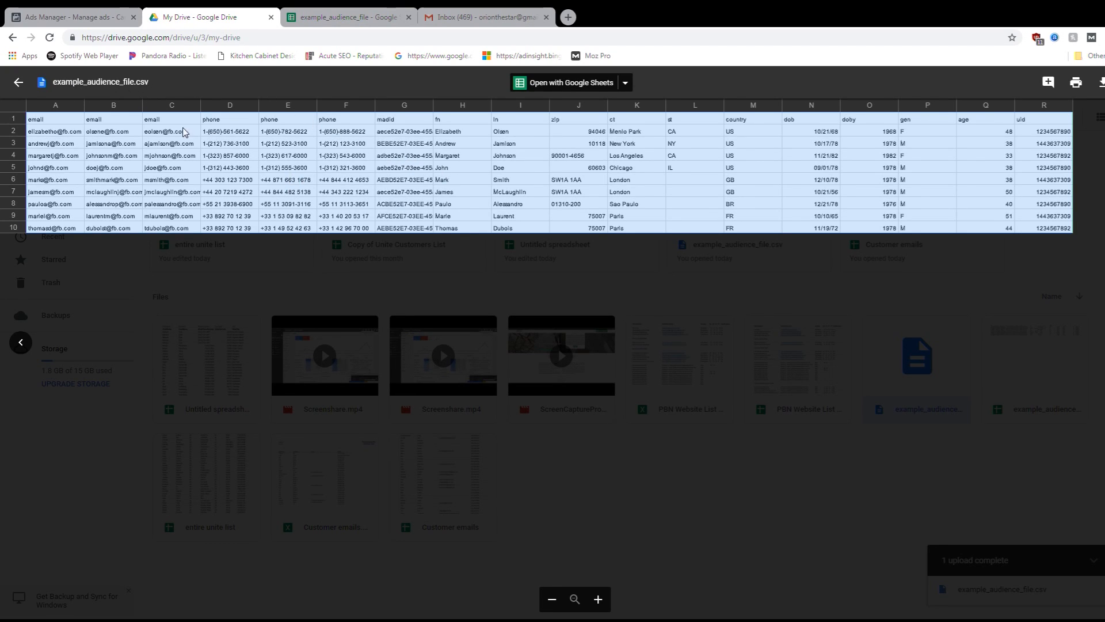
Switch to the example_audience_file Google Sheet and go through its header cells from email to country
click(348, 18)
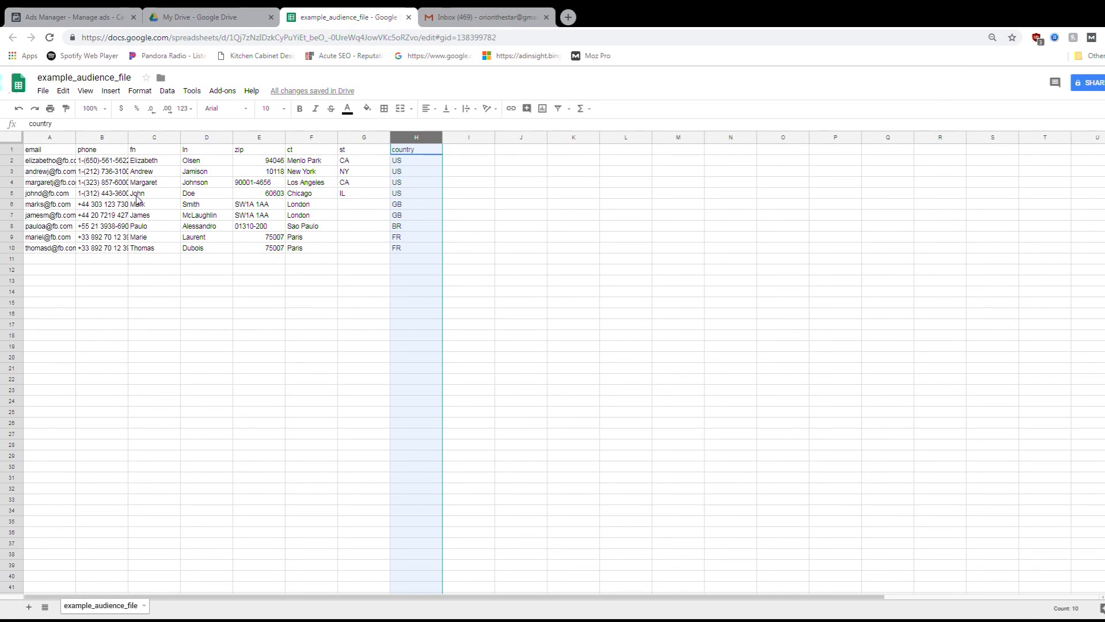
click(38, 150)
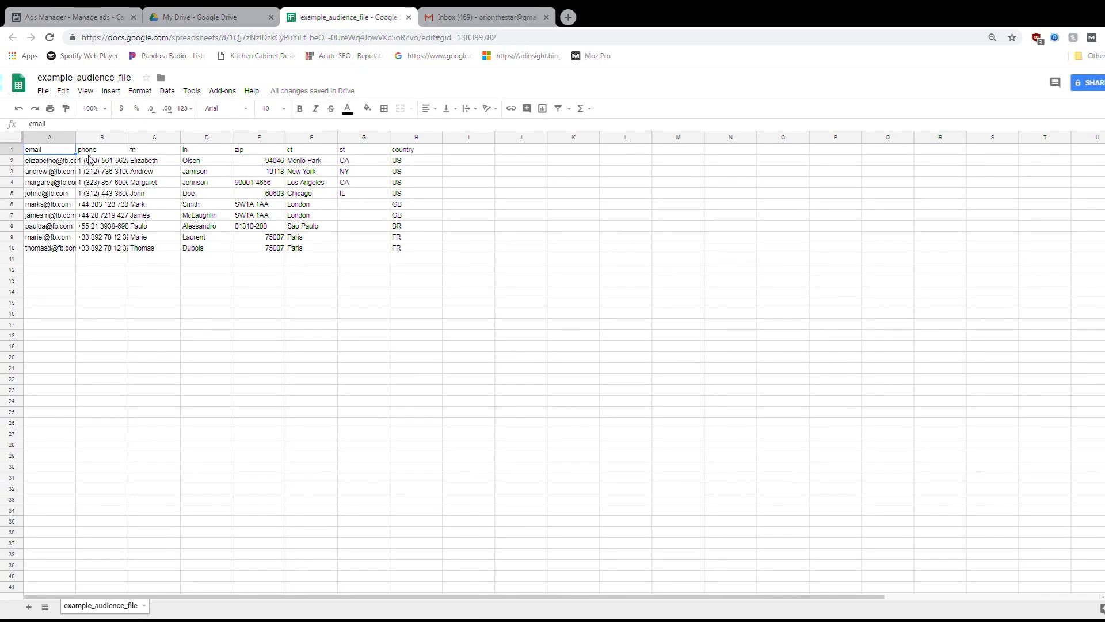
click(111, 152)
click(145, 153)
click(202, 155)
click(146, 154)
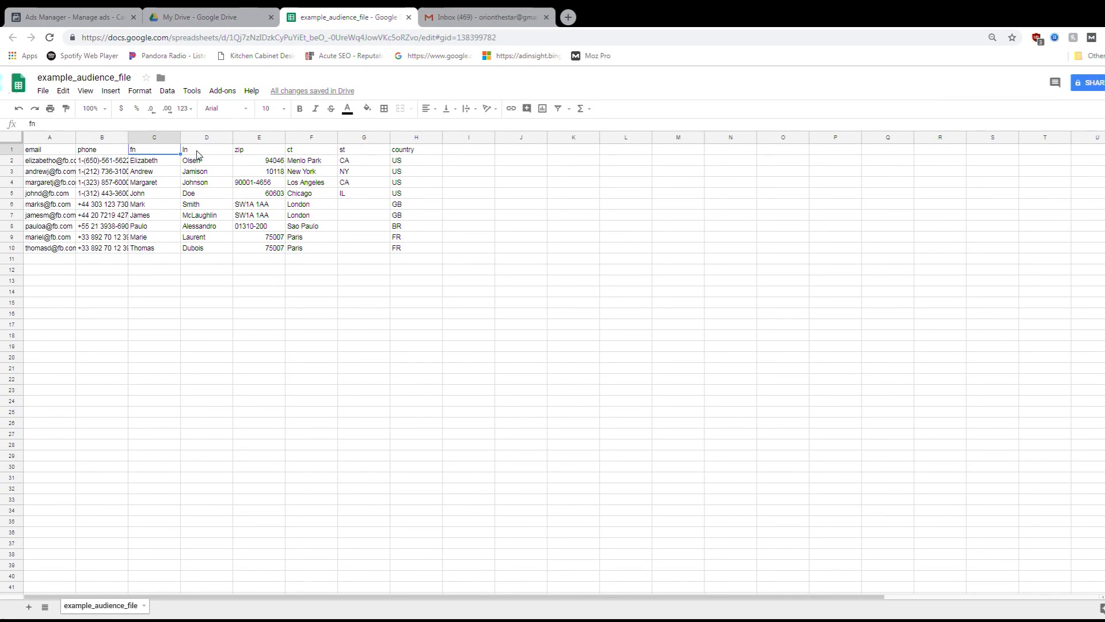
click(201, 153)
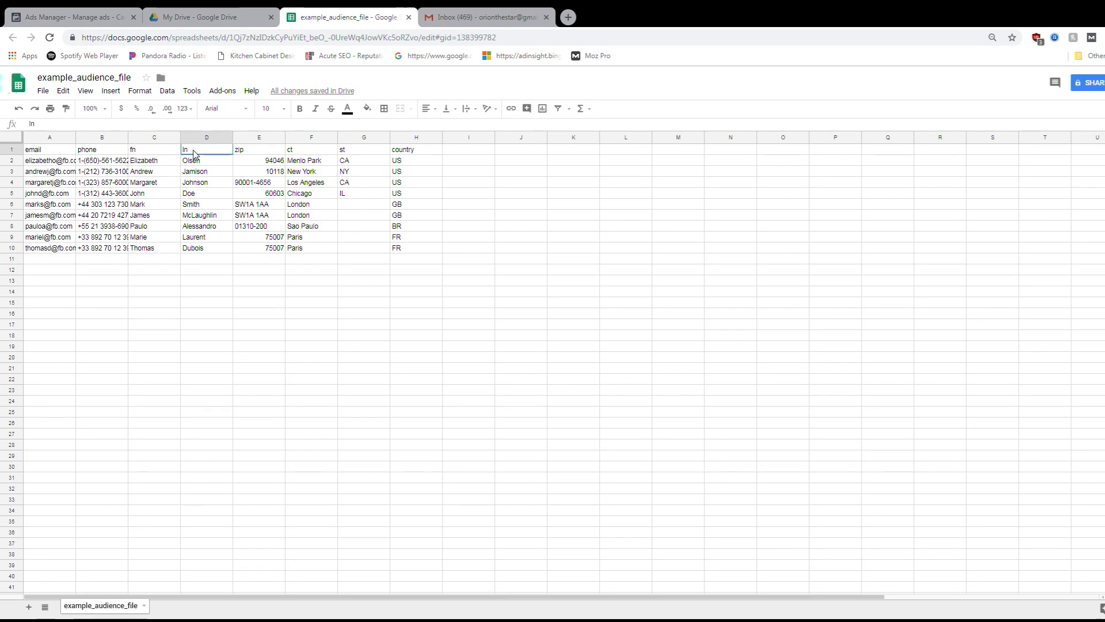
click(273, 153)
click(296, 154)
click(374, 153)
click(403, 154)
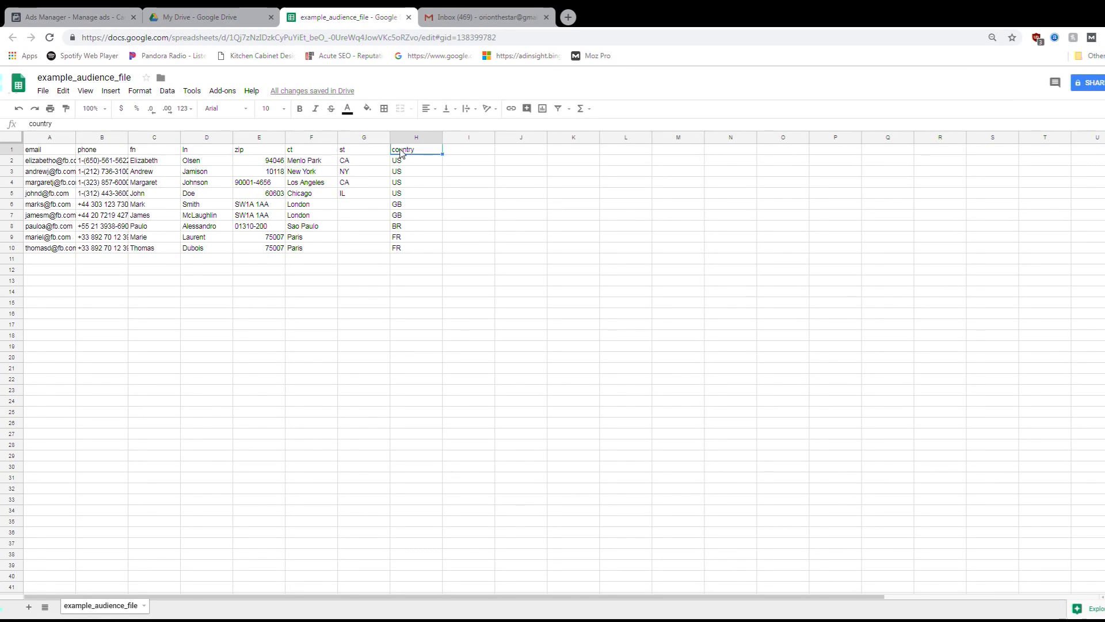
click(65, 155)
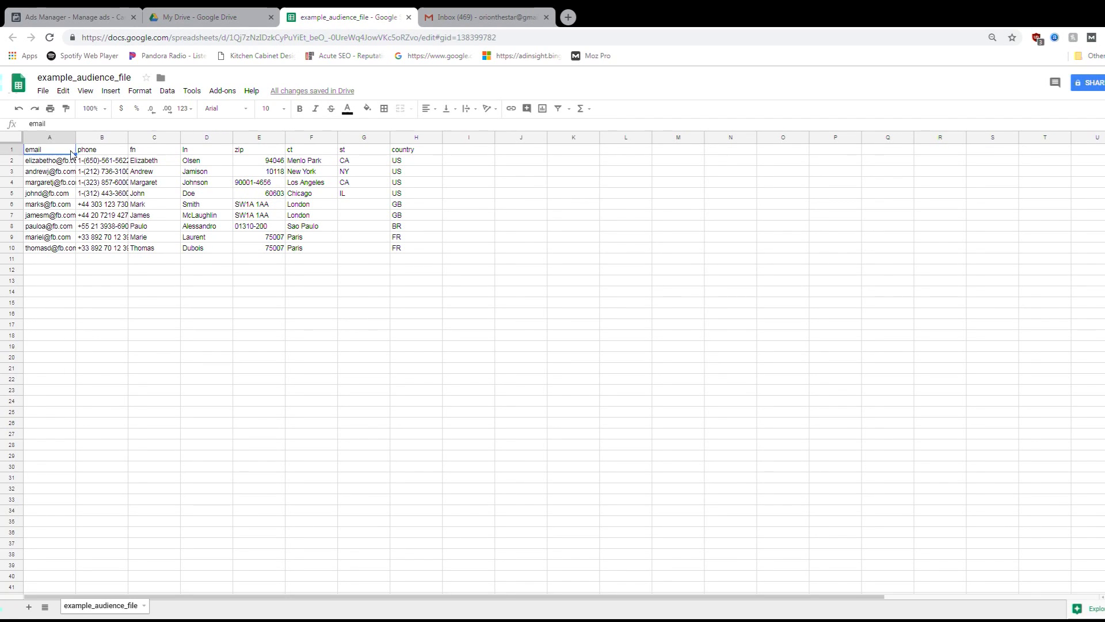
click(108, 152)
click(167, 152)
click(190, 153)
click(266, 155)
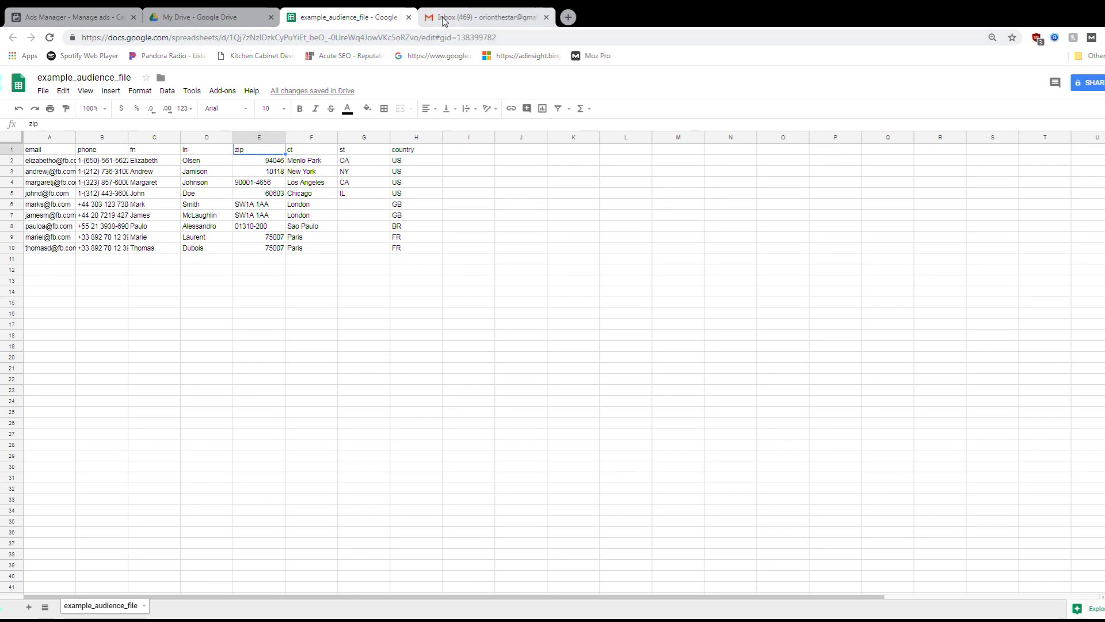
Check the customer list in Gmail again, then highlight the whole table A1:H10 in the example_audience_file sheet
click(444, 21)
click(316, 21)
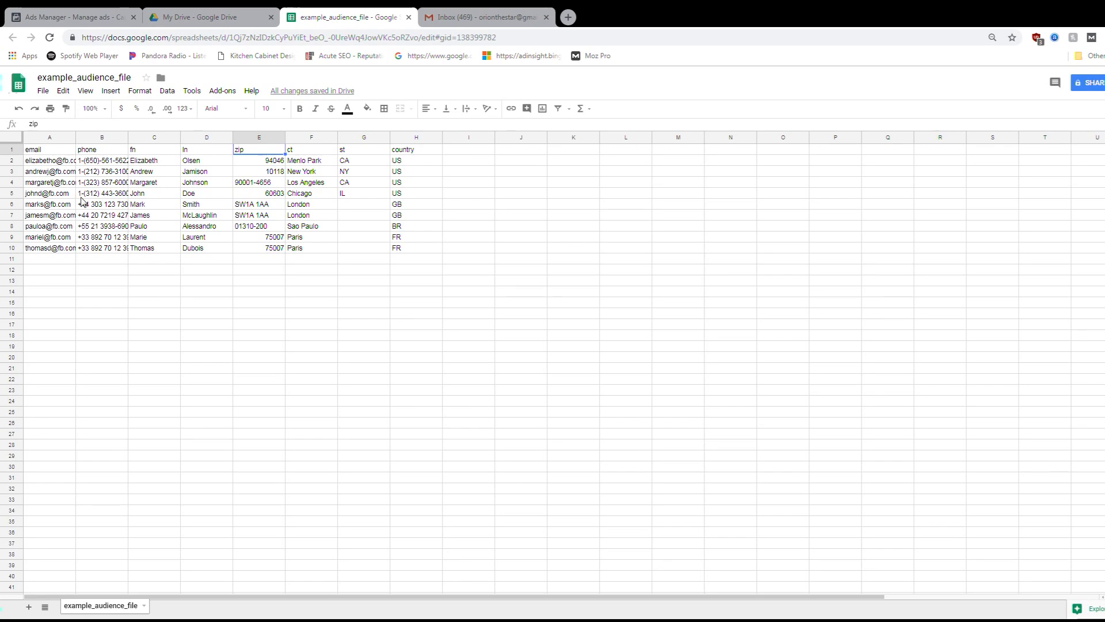
drag(34, 150, 439, 249)
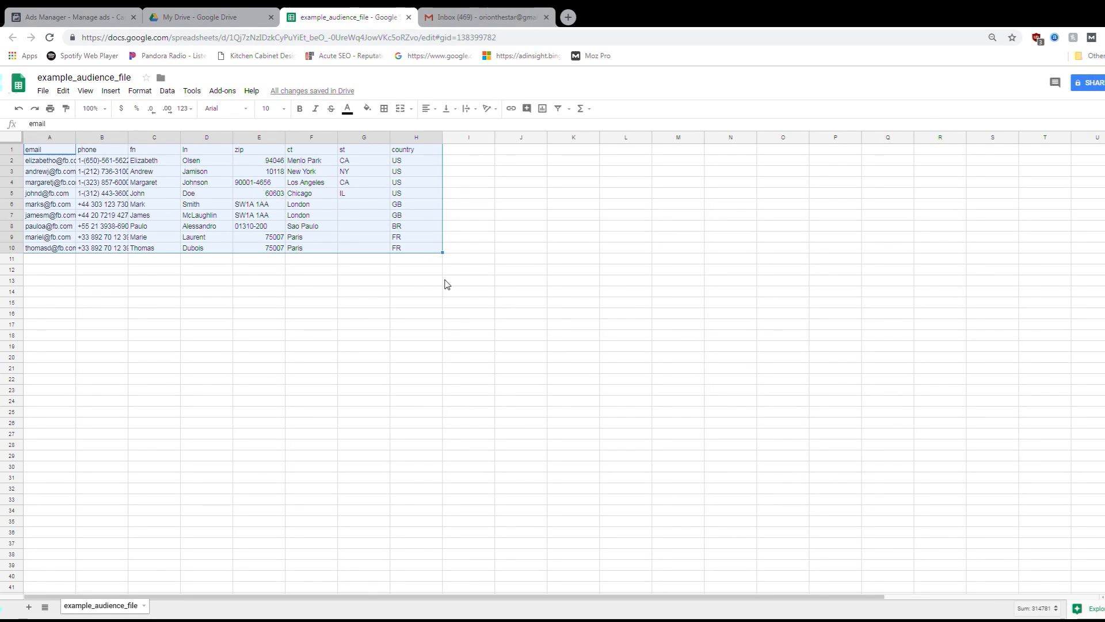
click(446, 284)
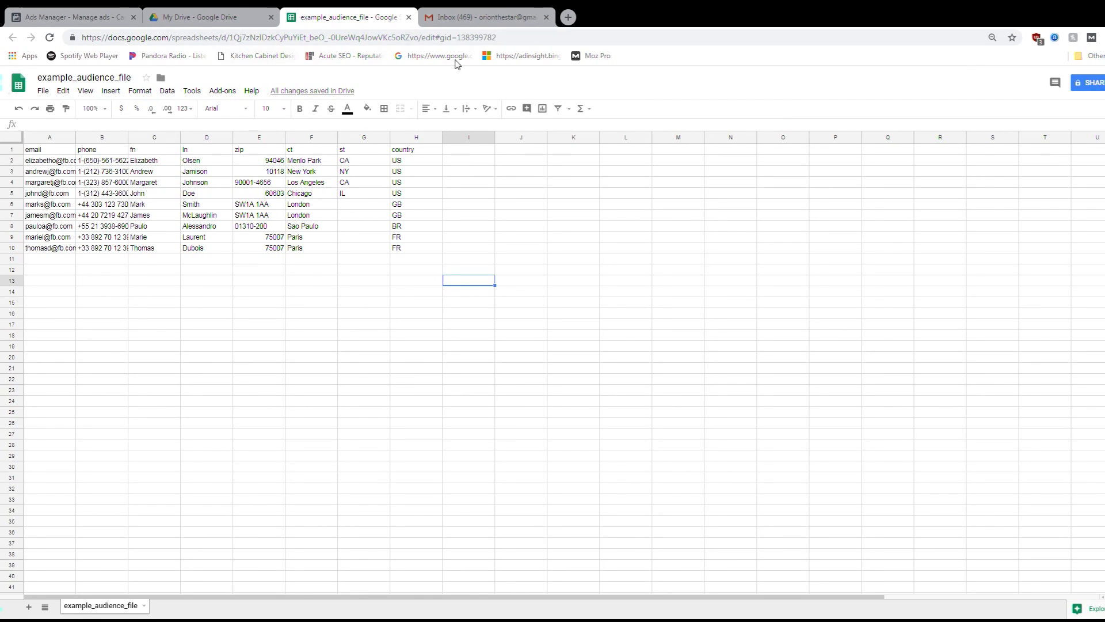
Switch to Ads Manager and open the Audiences page
click(77, 17)
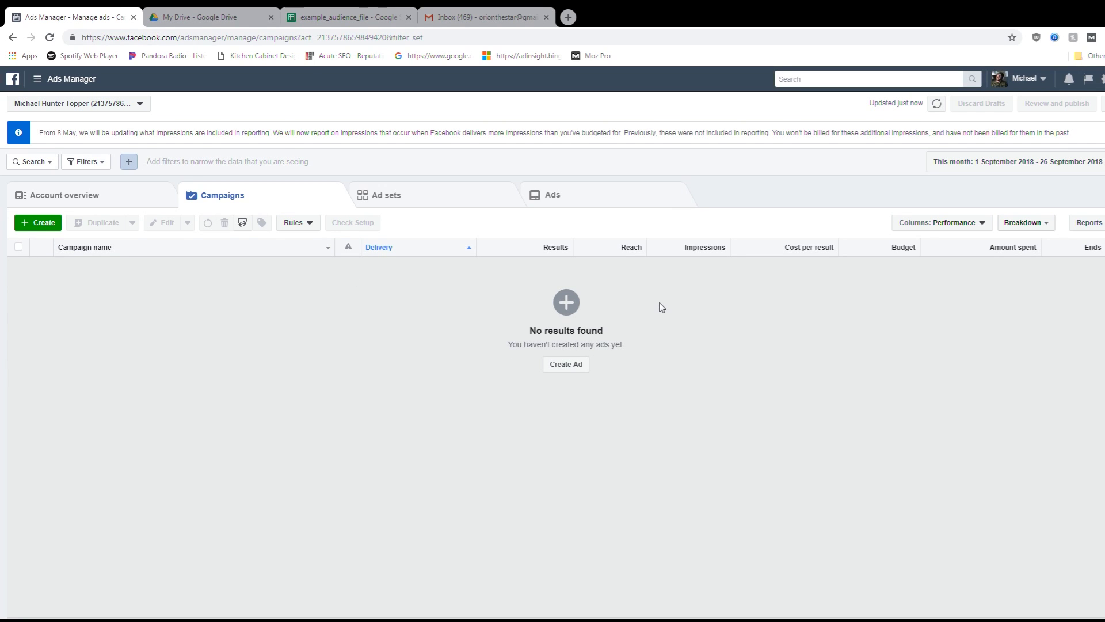
click(178, 18)
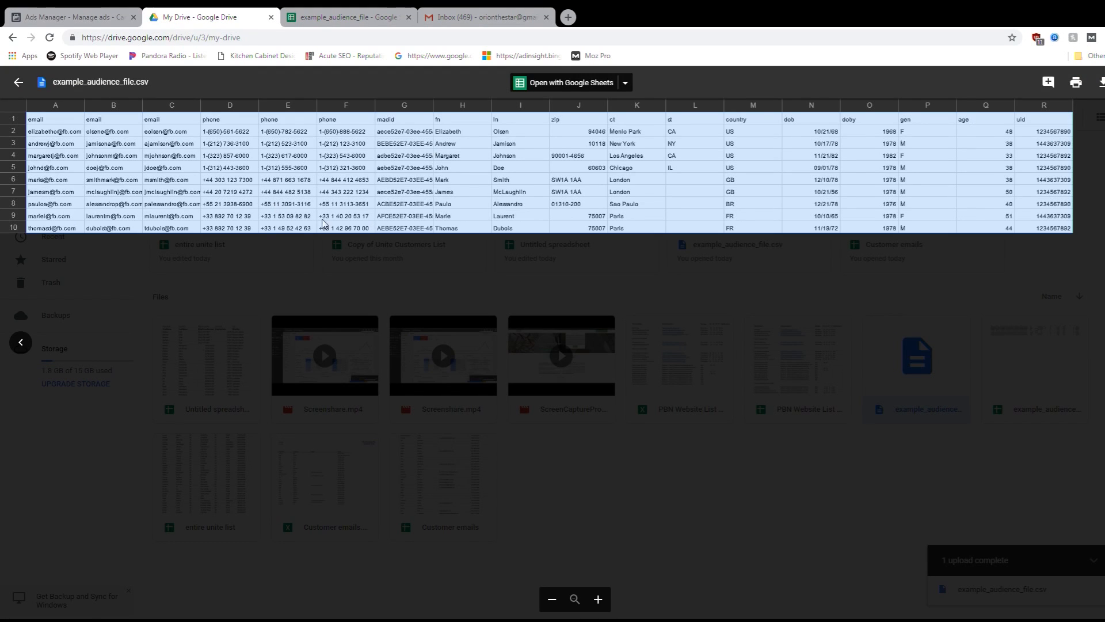
click(105, 26)
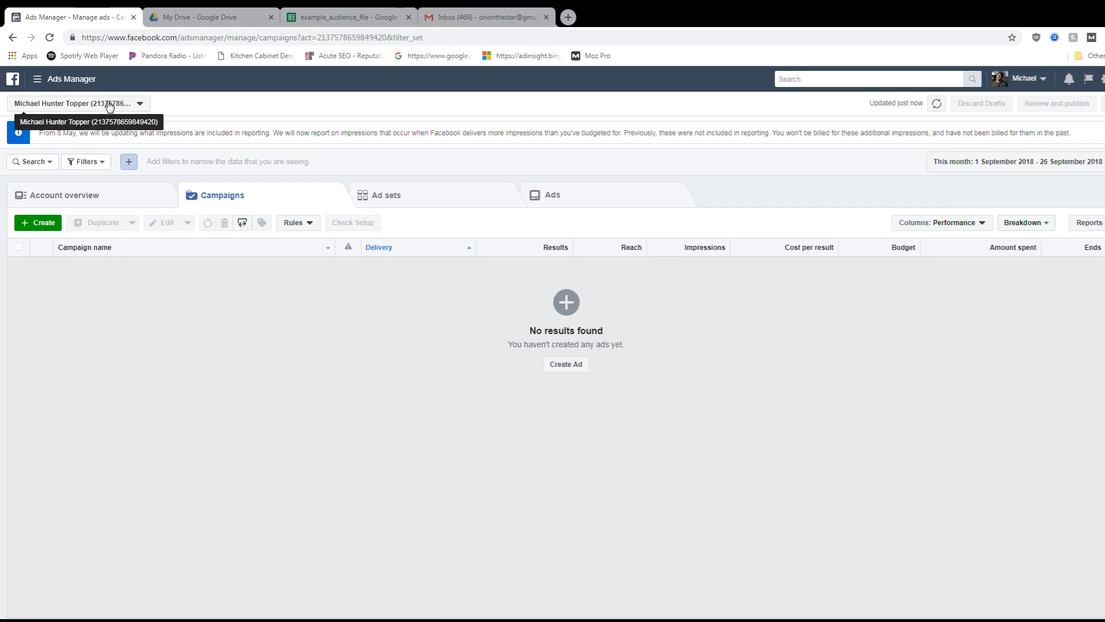
click(70, 80)
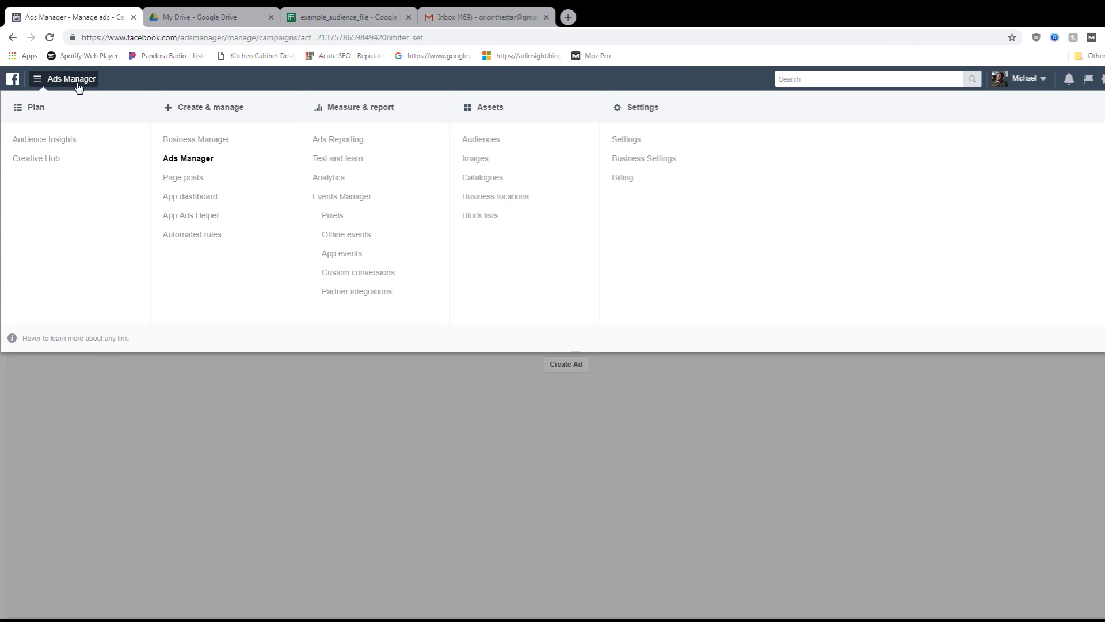
click(484, 144)
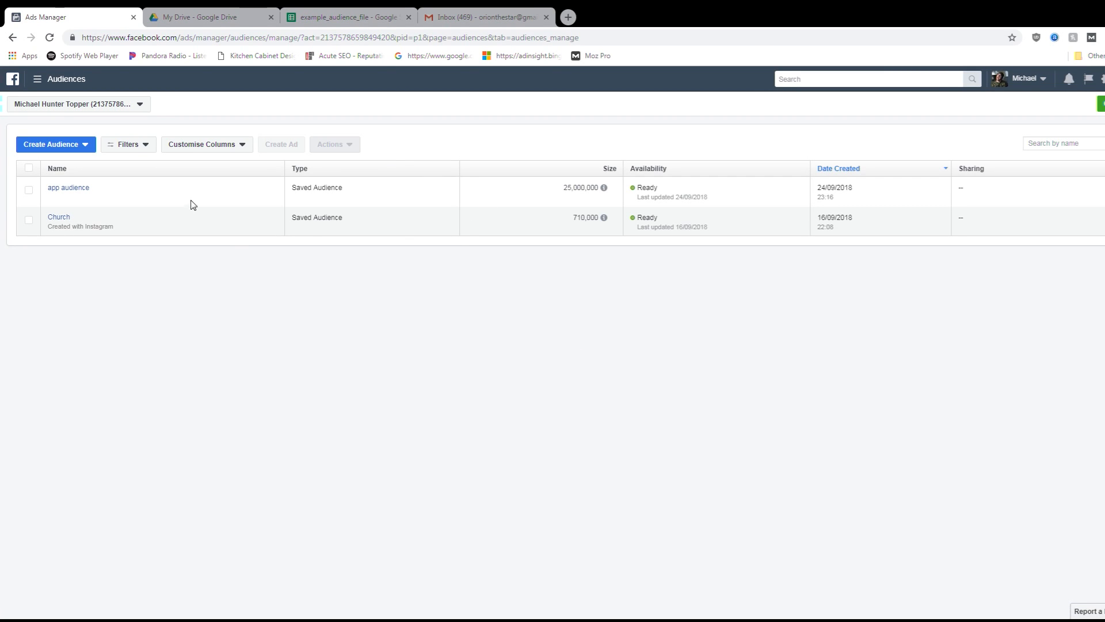
Start a custom audience from a customer file, adding customers from your own file or copied data
click(69, 144)
click(68, 165)
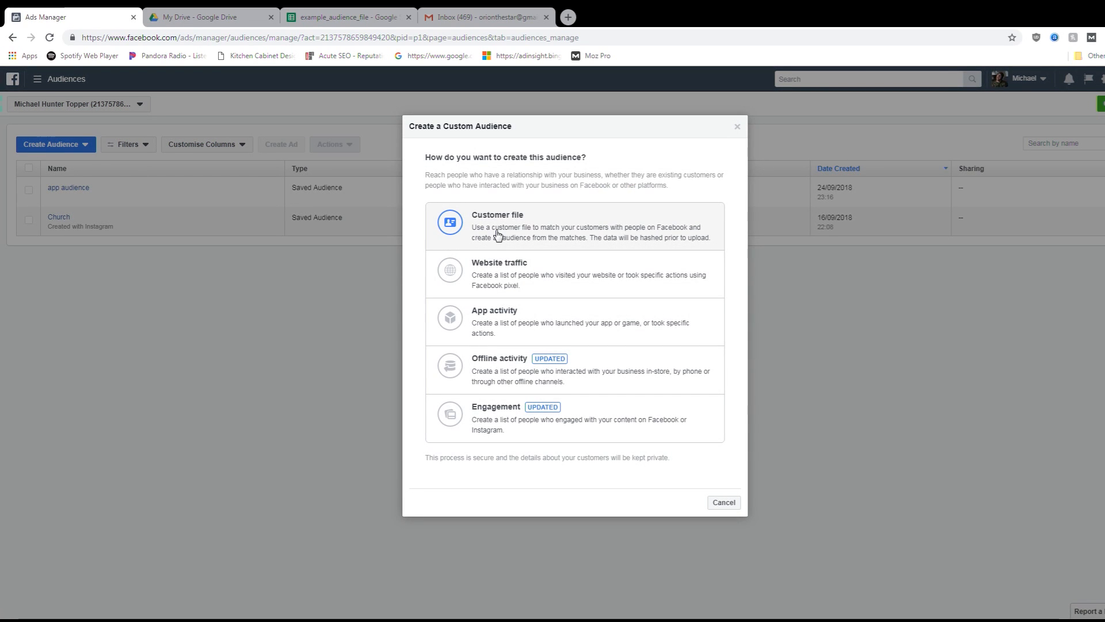
click(498, 234)
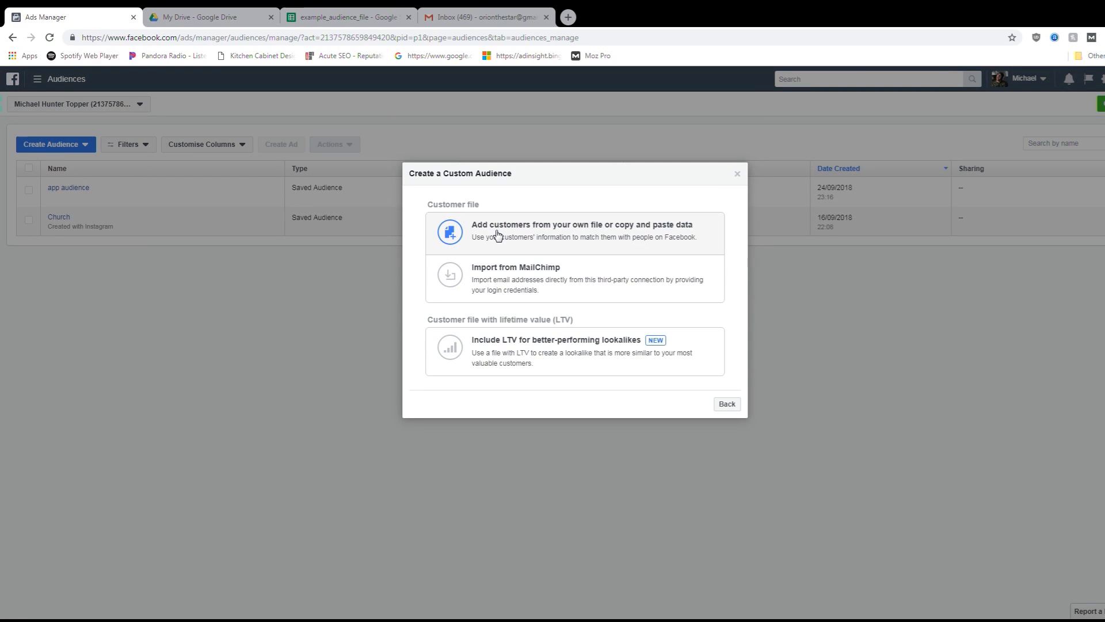
click(528, 226)
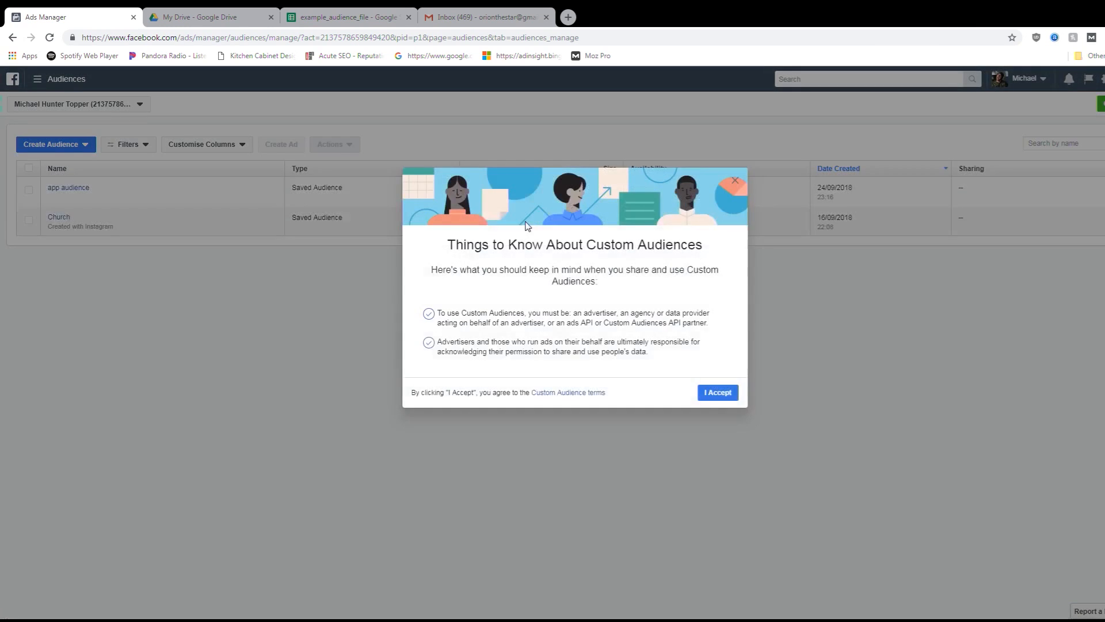
Accept the Custom Audience terms and set the original data source to Directly from customers
click(725, 391)
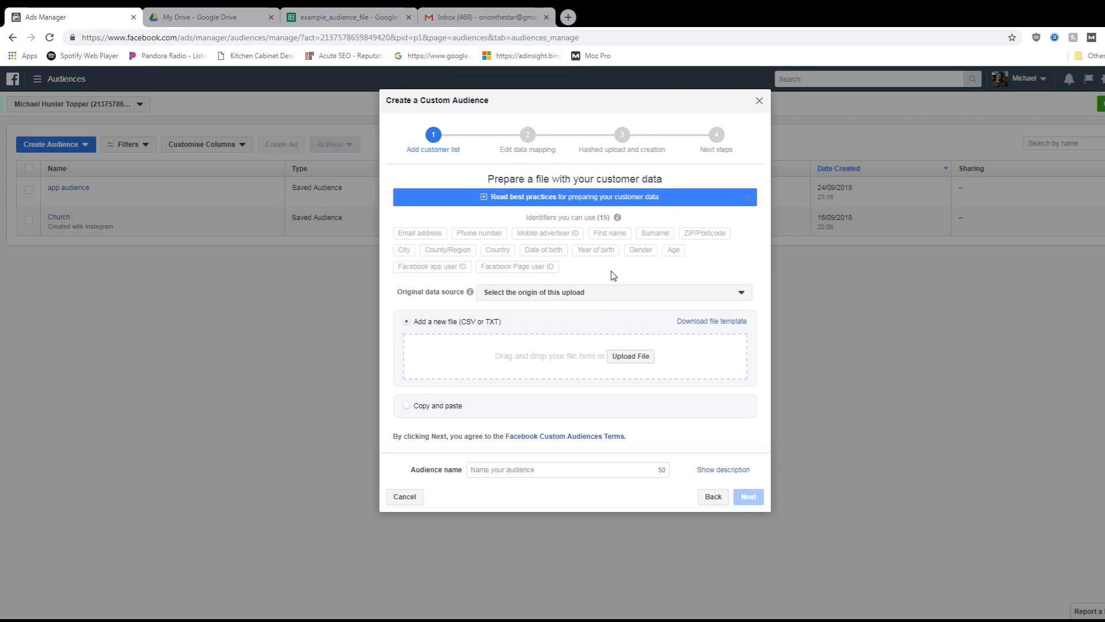
click(602, 293)
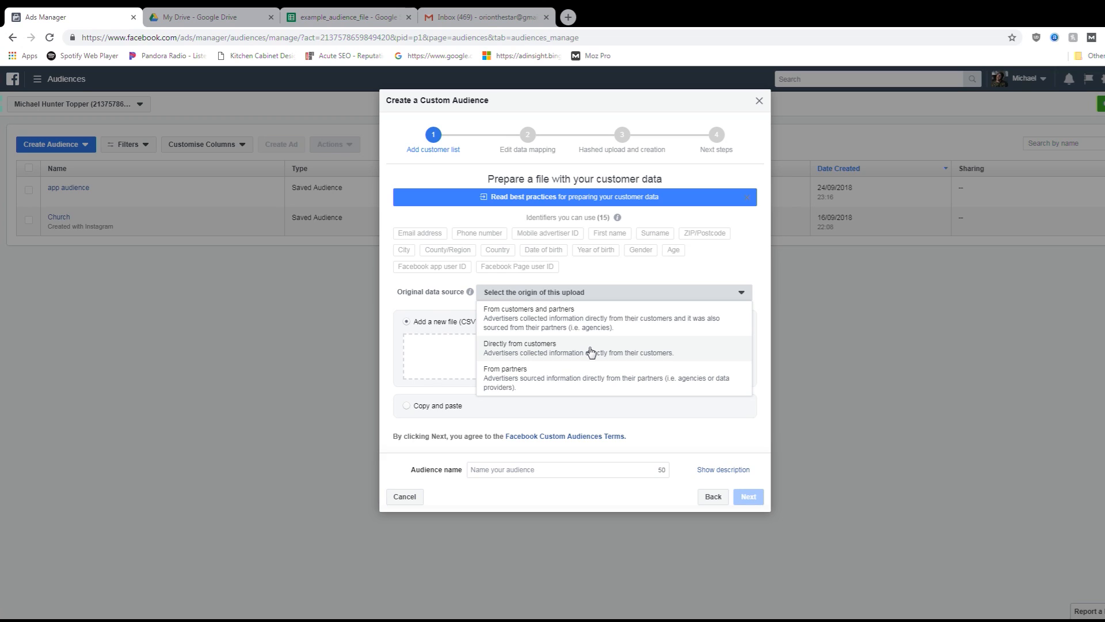
click(568, 350)
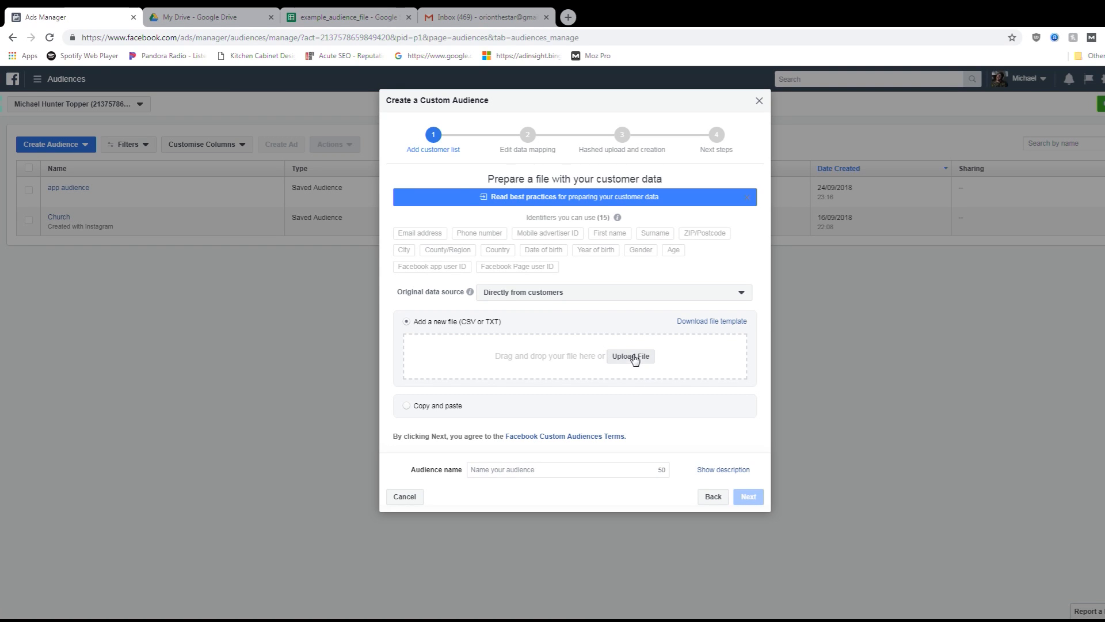
Switch to the example_audience_file Google Sheet and download the current sheet as comma-separated values
click(210, 23)
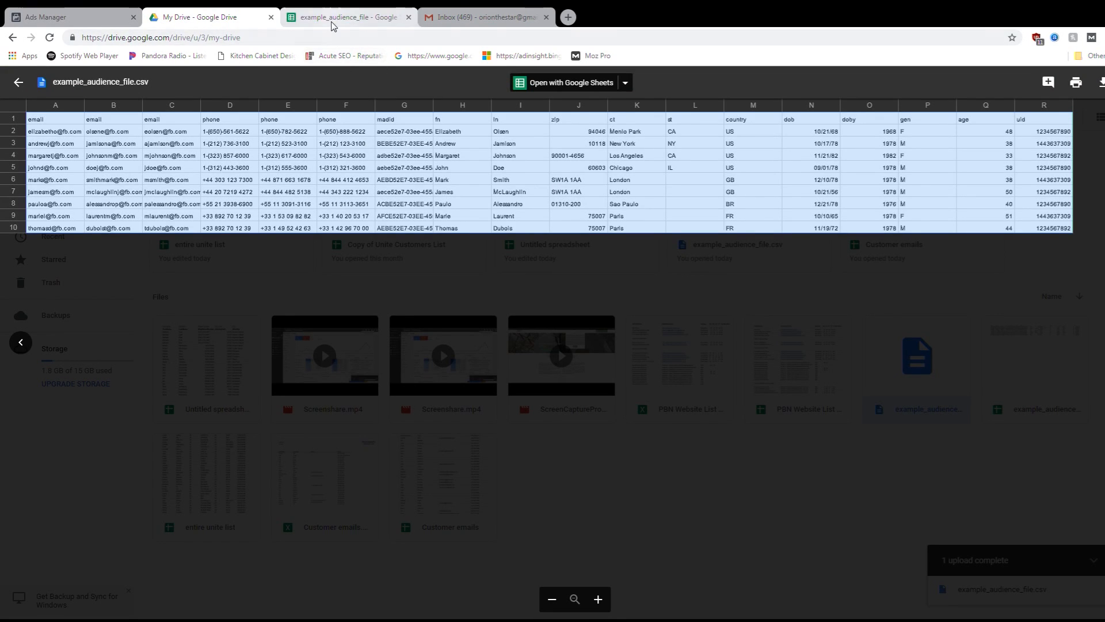
click(345, 18)
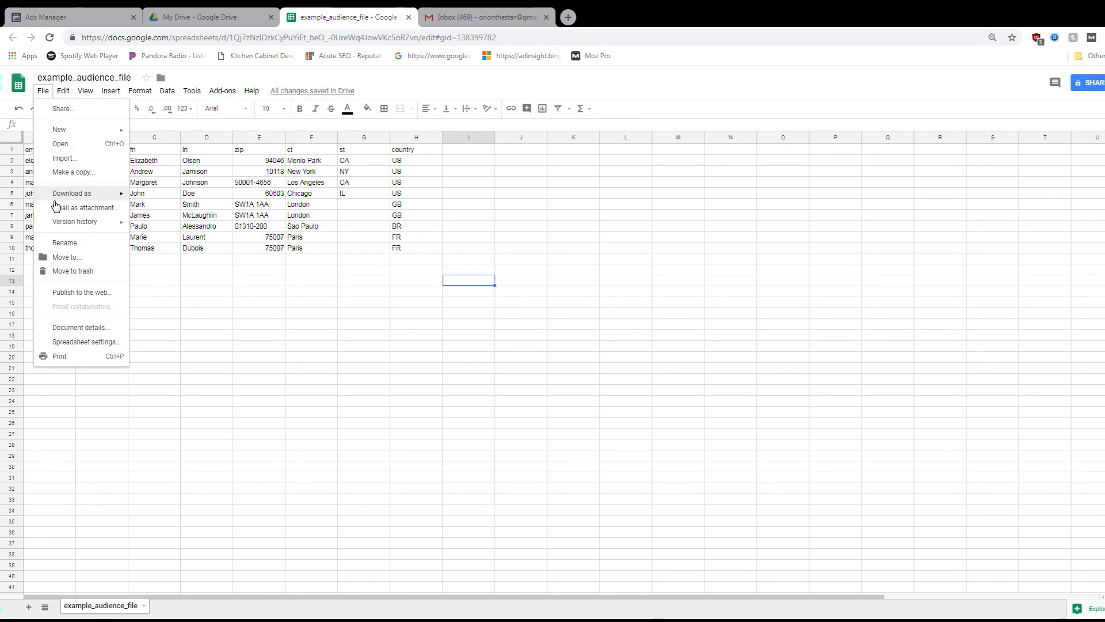
mouse_move(74, 194)
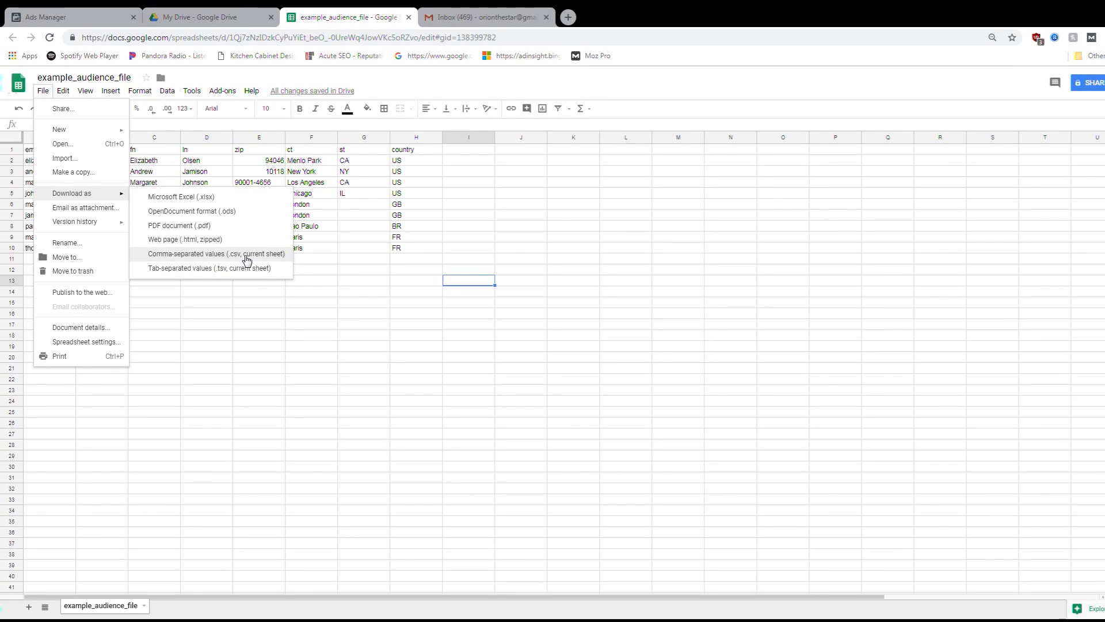
click(247, 256)
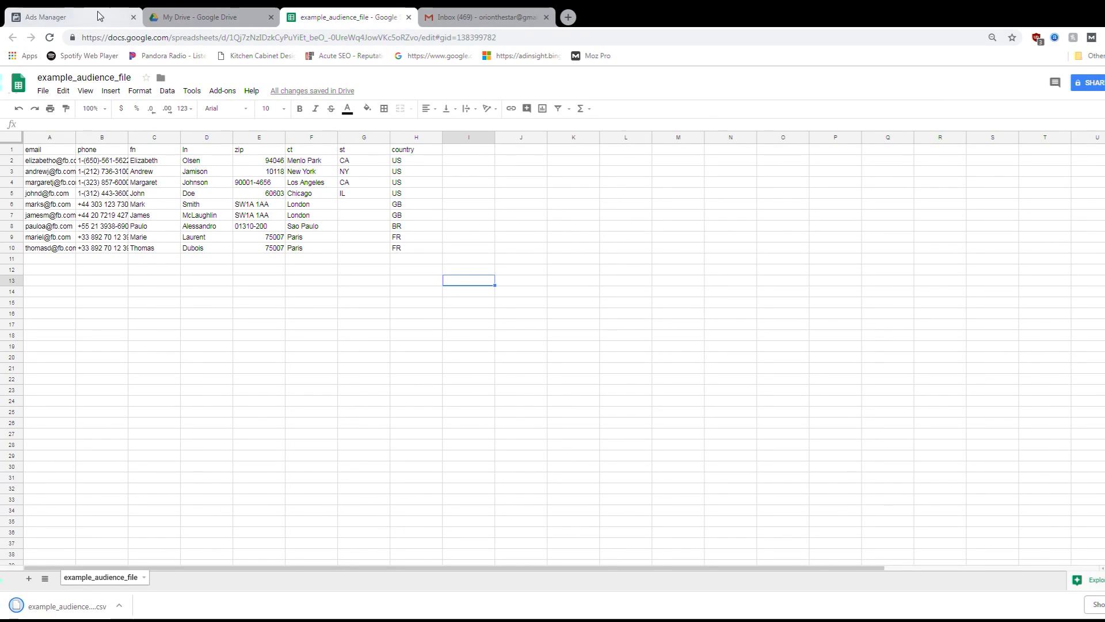
Back in Ads Manager, add the downloaded example_audience_file CSV as the new file and continue to the data mapping
click(69, 17)
drag(67, 606, 473, 350)
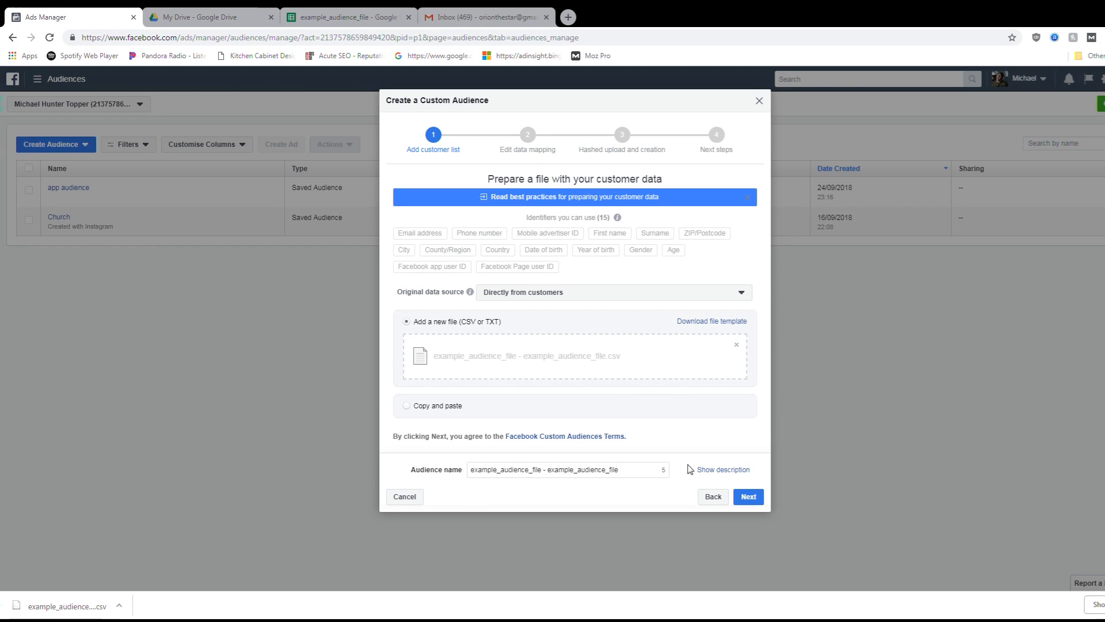
click(528, 469)
drag(506, 470, 622, 470)
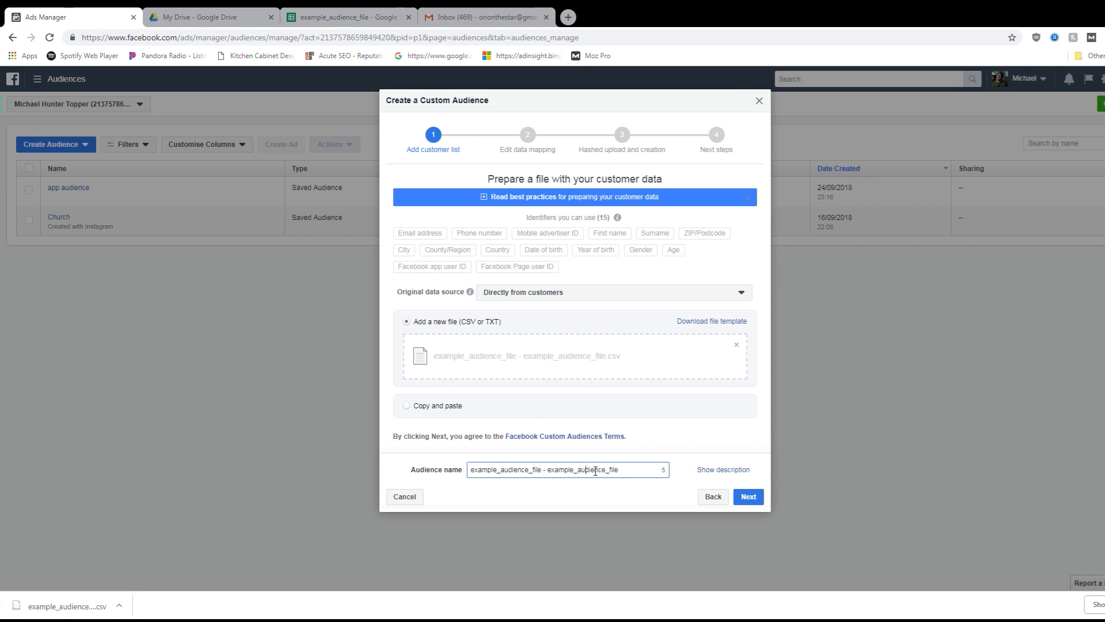
click(748, 496)
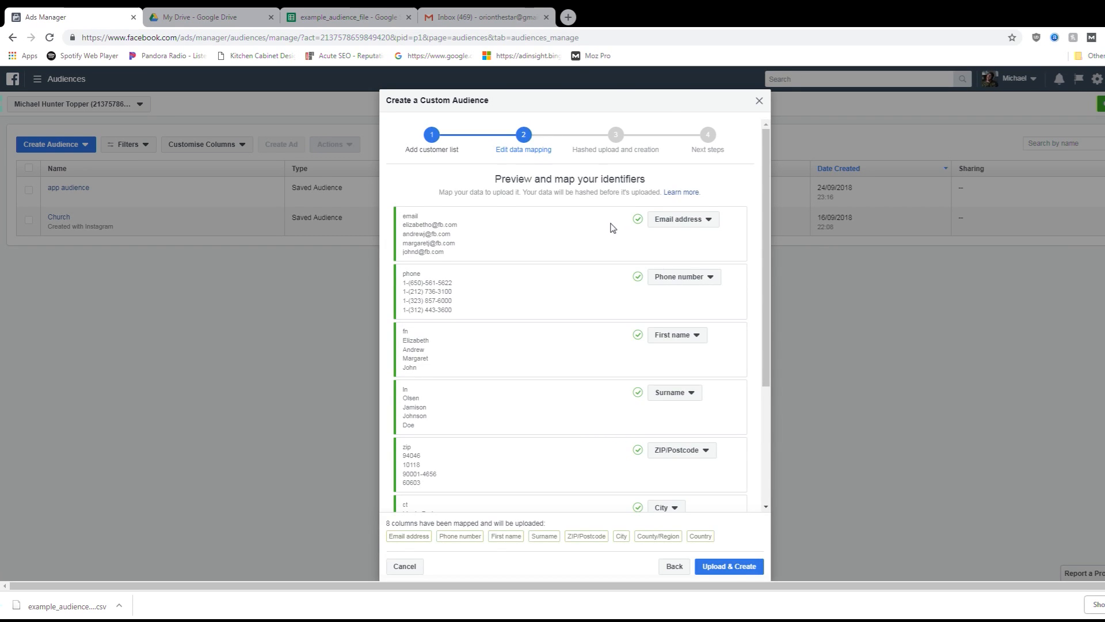
Review the identifier mapping of the uploaded columns and compare it with the header row of the example_audience_file sheet
scroll(619, 259, down, 3)
scroll(627, 277, up, 5)
scroll(576, 322, down, 2)
scroll(461, 259, up, 2)
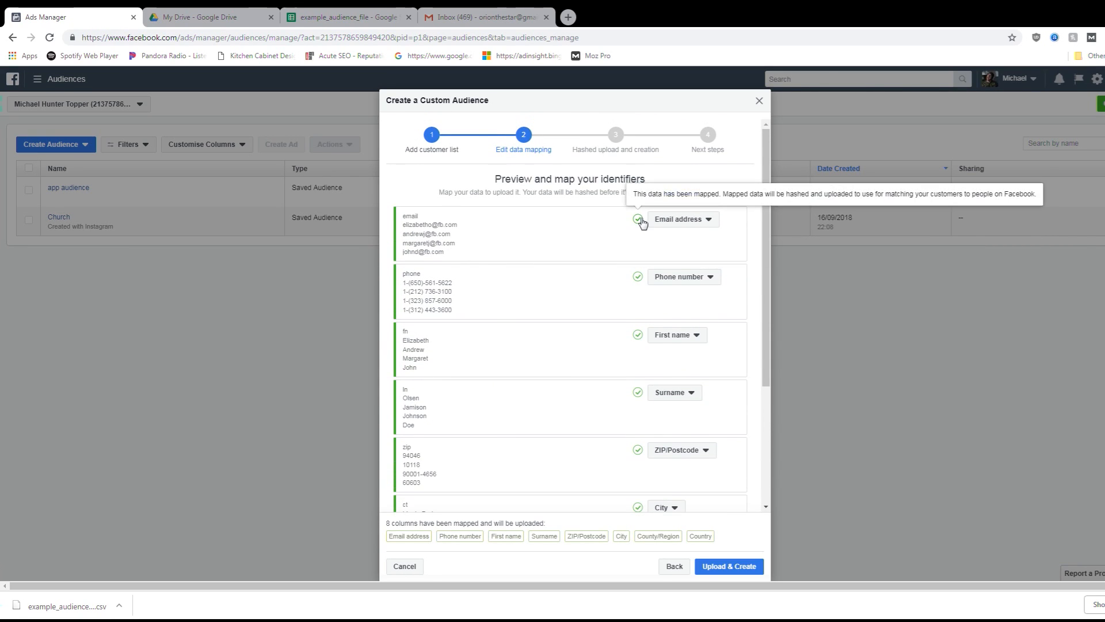
click(207, 16)
click(334, 23)
drag(71, 151, 380, 154)
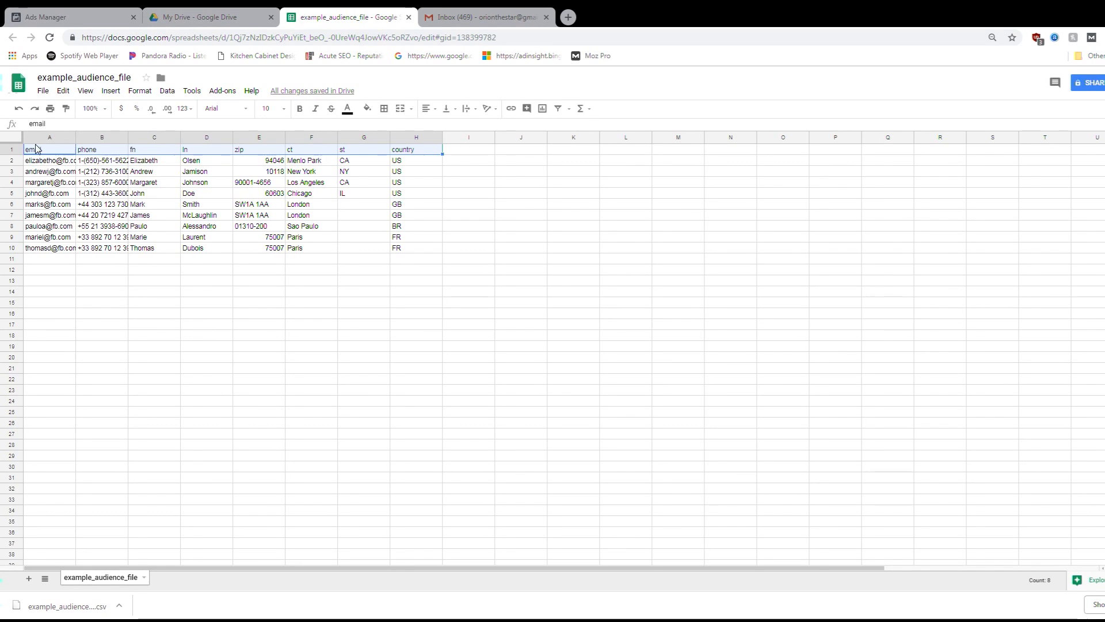
click(86, 17)
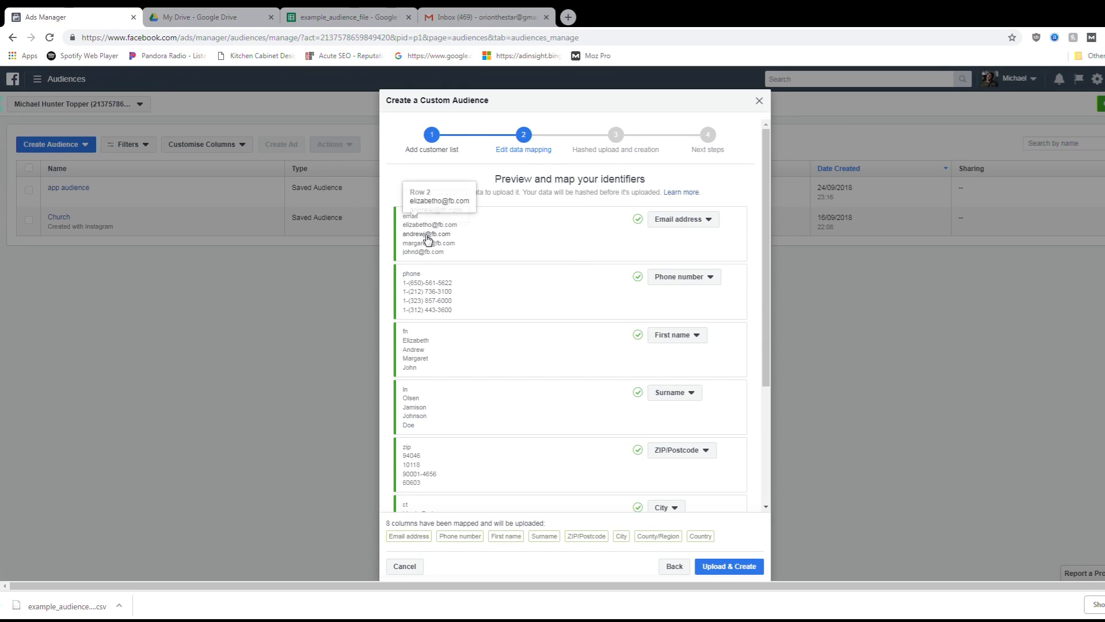
Inspect the identifier options for the email and phone columns and review the mapping of the remaining customer list columns
click(682, 224)
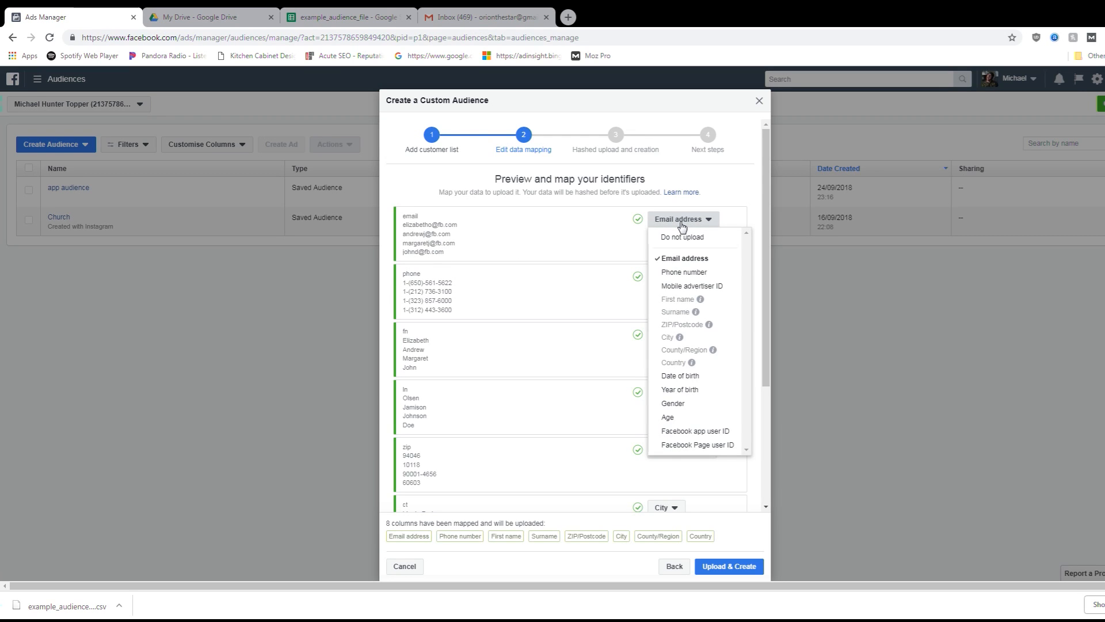
click(633, 236)
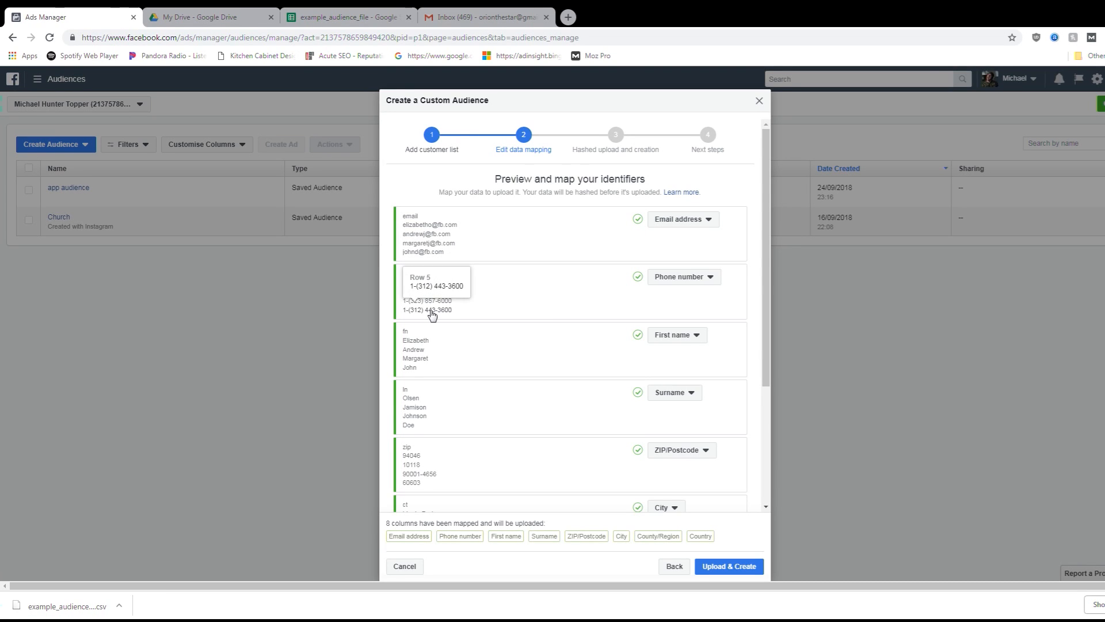
mouse_move(641, 285)
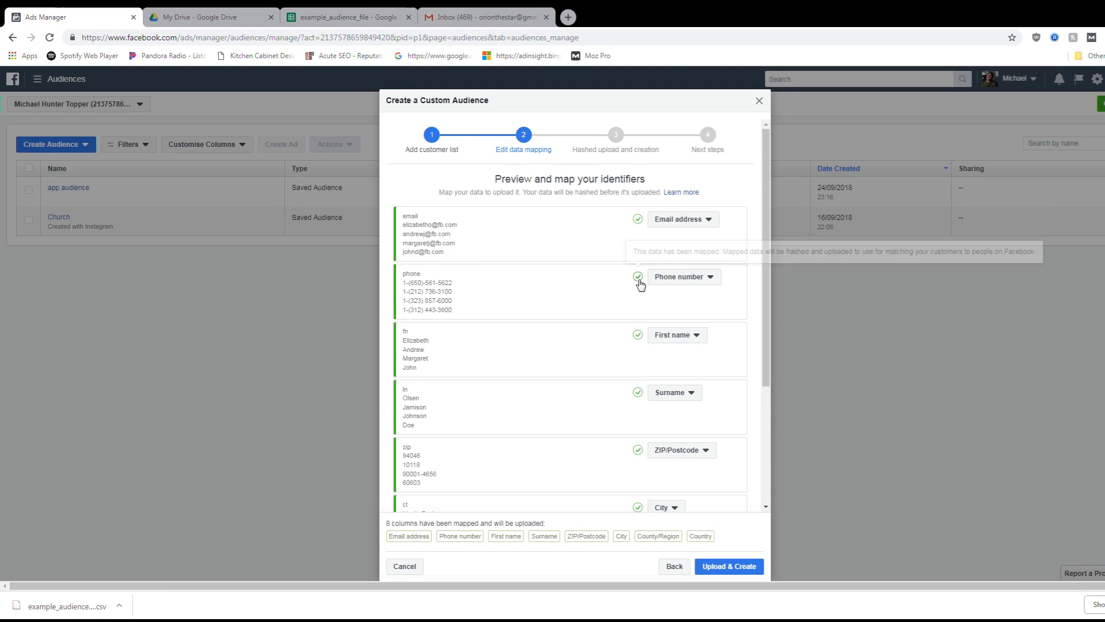
click(679, 277)
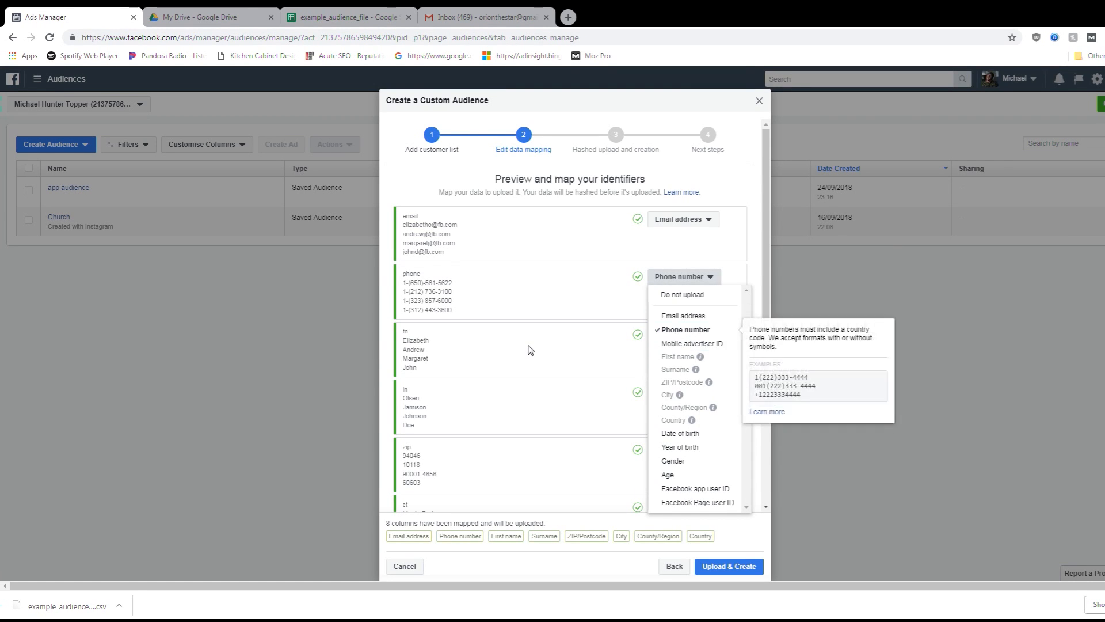
click(606, 267)
scroll(602, 353, down, 3)
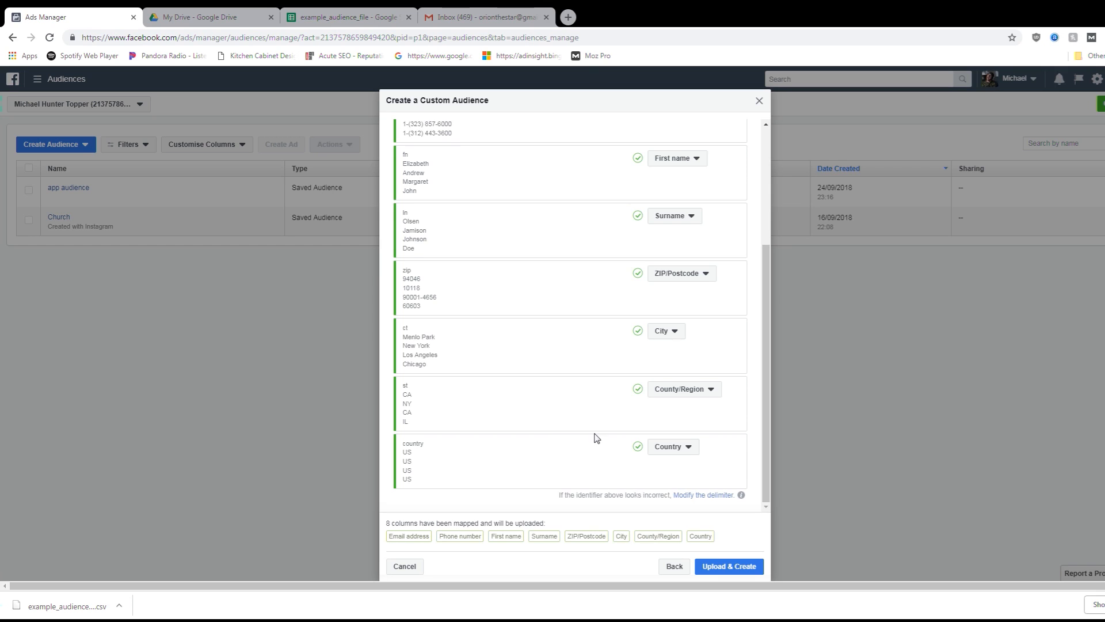
scroll(521, 451, up, 1)
scroll(521, 451, up, 3)
scroll(547, 367, down, 5)
scroll(547, 385, up, 5)
scroll(545, 397, down, 5)
Upload the mapped customer list to create the custom audience, and finish without creating a lookalike audience or an ad
drag(411, 499, 561, 499)
click(561, 499)
click(749, 543)
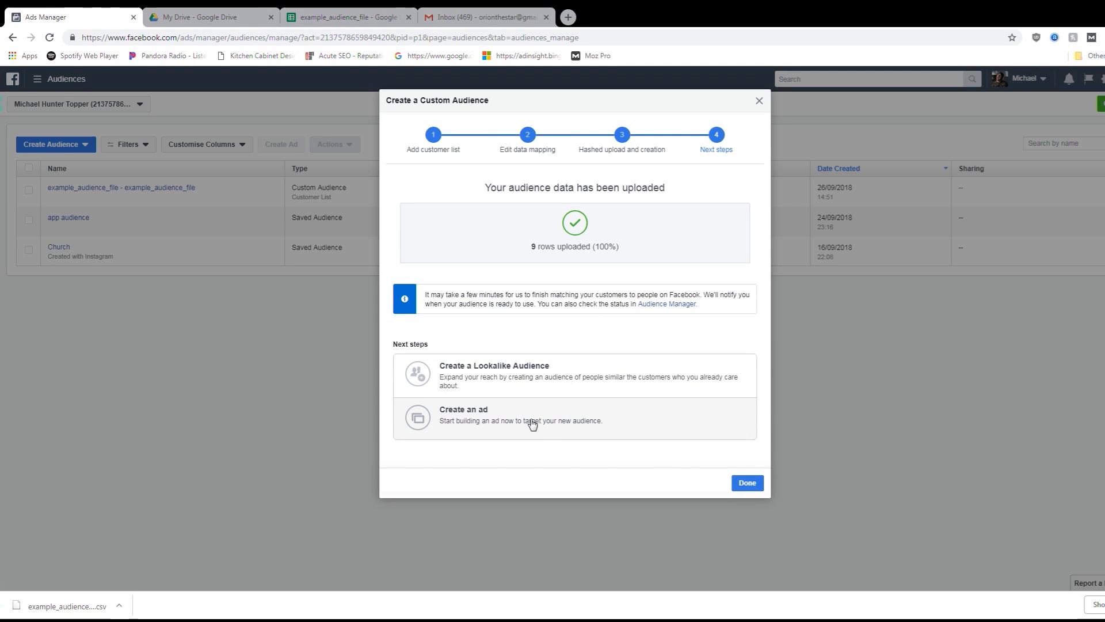
click(752, 487)
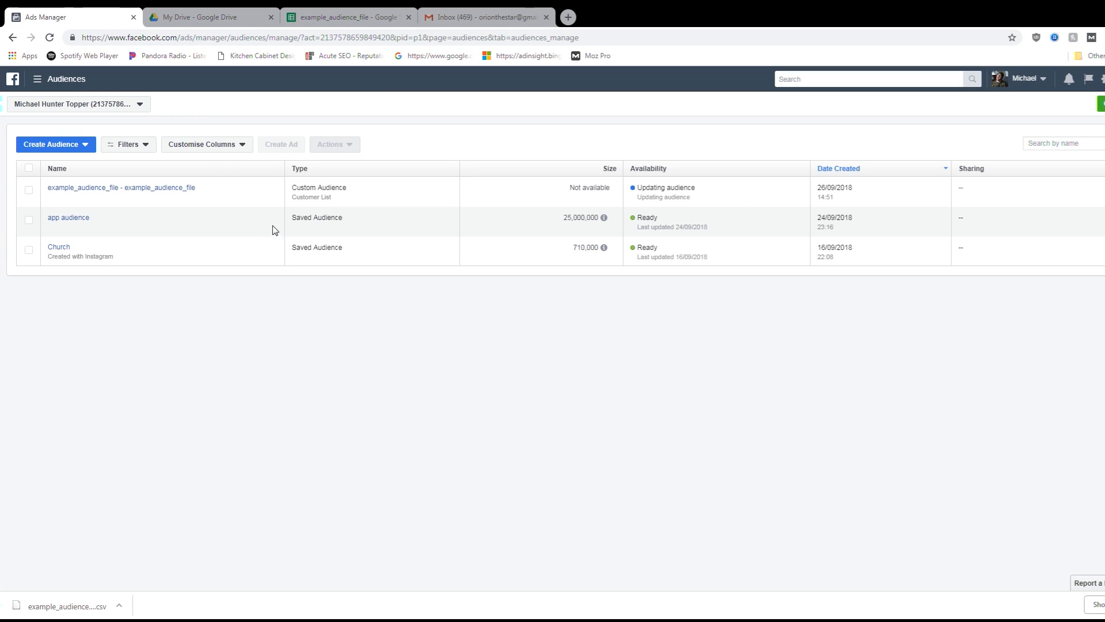
Examine the availability status, size and type of the new example_audience_file custom audience in the audience list
mouse_move(170, 198)
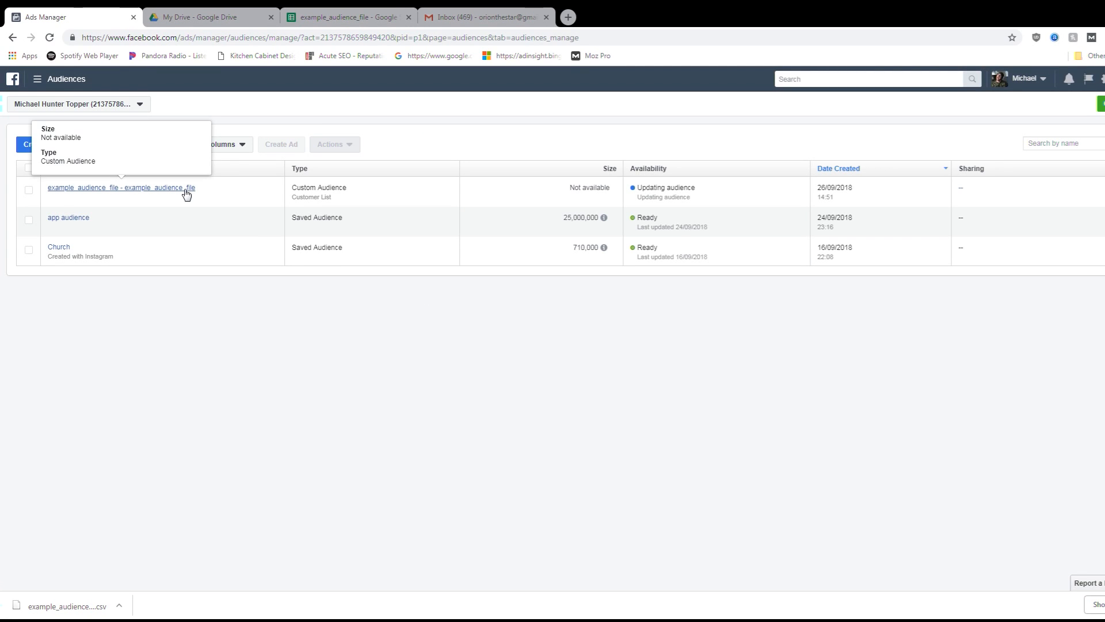
drag(696, 191, 638, 191)
click(639, 191)
click(639, 187)
click(640, 192)
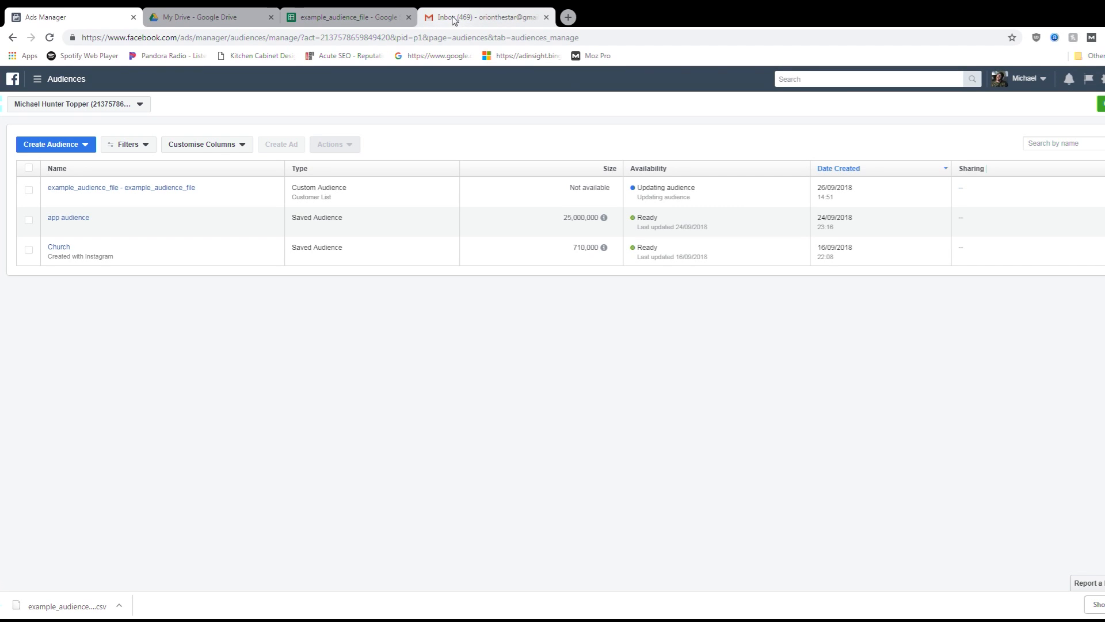
mouse_move(591, 186)
mouse_move(698, 191)
mouse_down()
mouse_move(655, 184)
mouse_move(705, 190)
mouse_up()
click(636, 190)
click(706, 191)
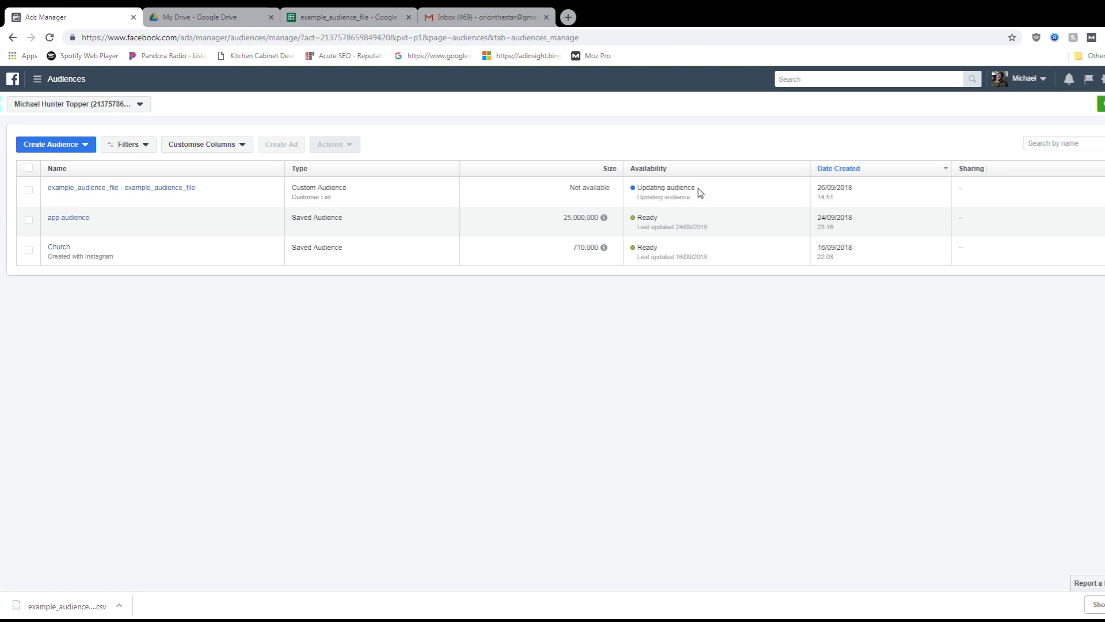
drag(635, 191, 673, 189)
click(673, 190)
drag(638, 192, 697, 194)
click(685, 195)
mouse_move(171, 191)
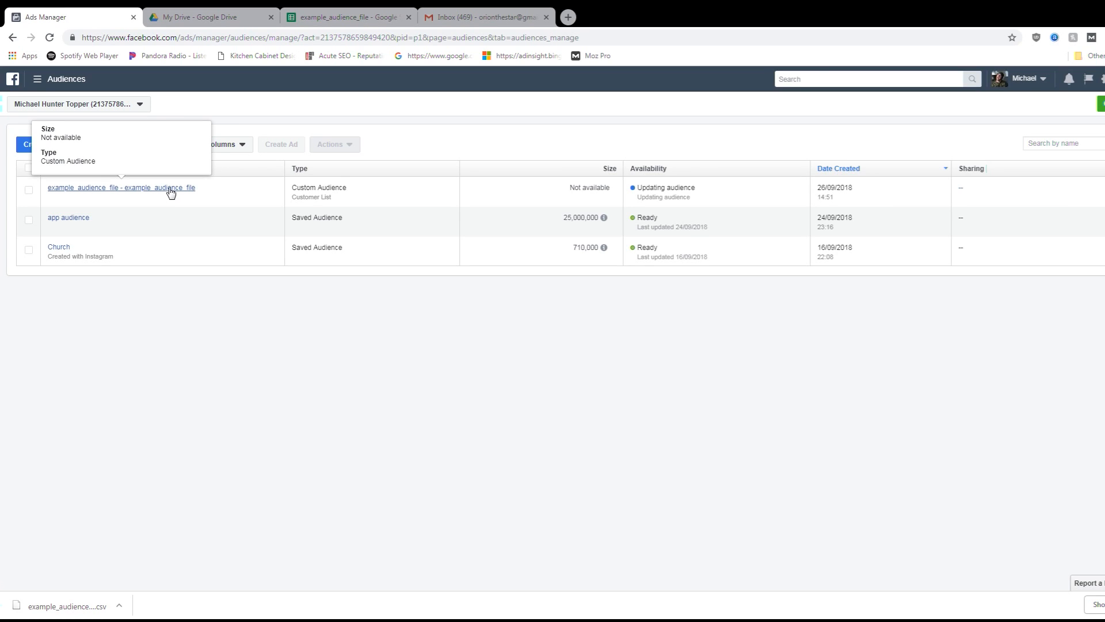